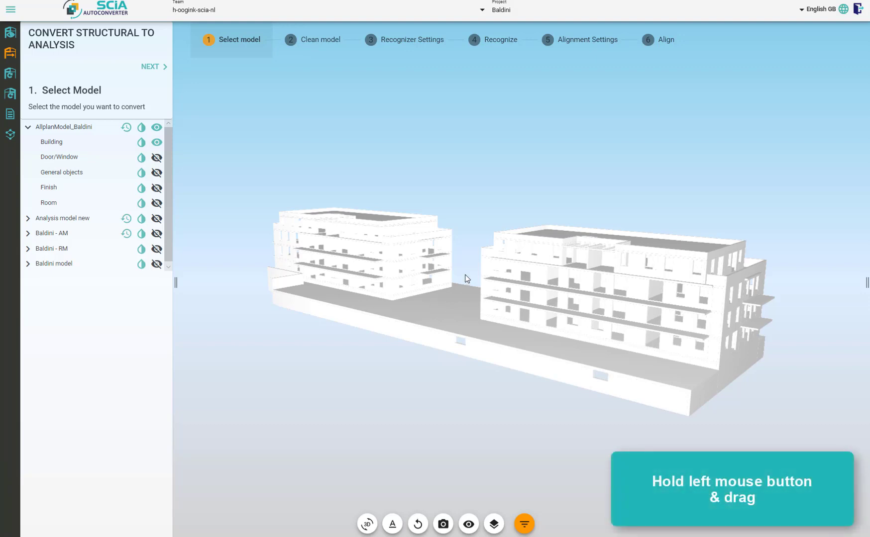
# Step: Orbit the Baldini building model around a pivot, then pan it sideways in the view
pyautogui.moveTo(466, 279)
pyautogui.mouseDown()
pyautogui.moveTo(570, 285)
pyautogui.moveTo(482, 286)
pyautogui.mouseUp()
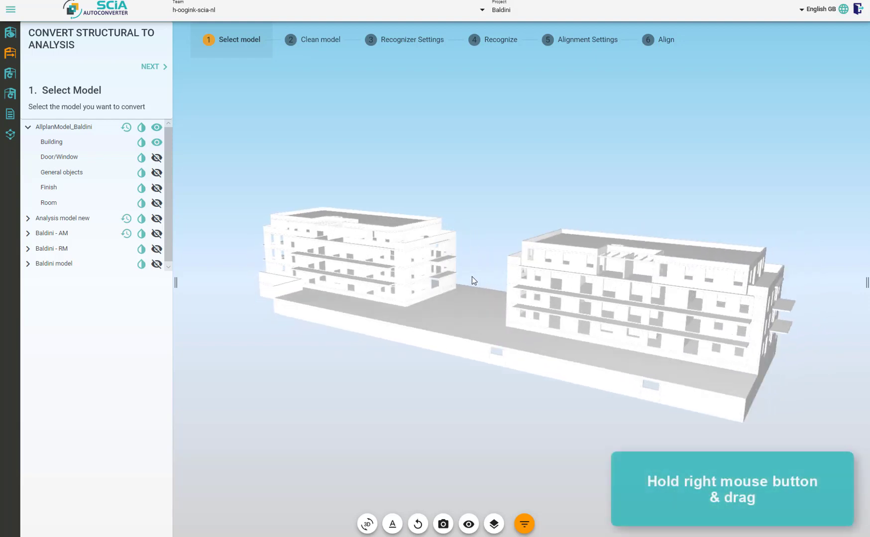
pyautogui.moveTo(436, 184)
pyautogui.mouseDown(button='right')
pyautogui.moveTo(515, 196)
pyautogui.moveTo(407, 188)
pyautogui.moveTo(435, 195)
pyautogui.moveTo(450, 172)
pyautogui.mouseUp(button='right')
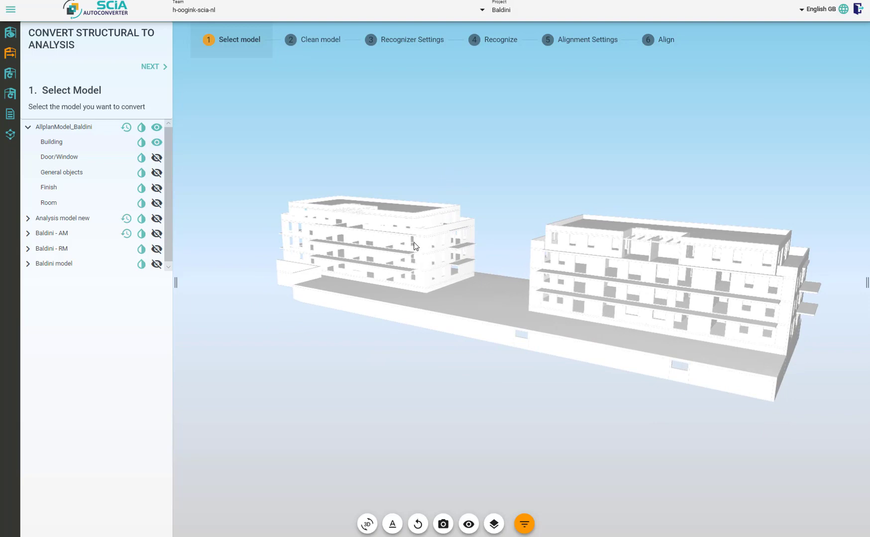
pyautogui.scroll(2, 407, 242)
pyautogui.scroll(2, 407, 243)
pyautogui.scroll(2, 407, 242)
pyautogui.scroll(4, 407, 243)
pyautogui.scroll(-5, 407, 241)
pyautogui.scroll(-2, 407, 241)
pyautogui.scroll(-2, 407, 242)
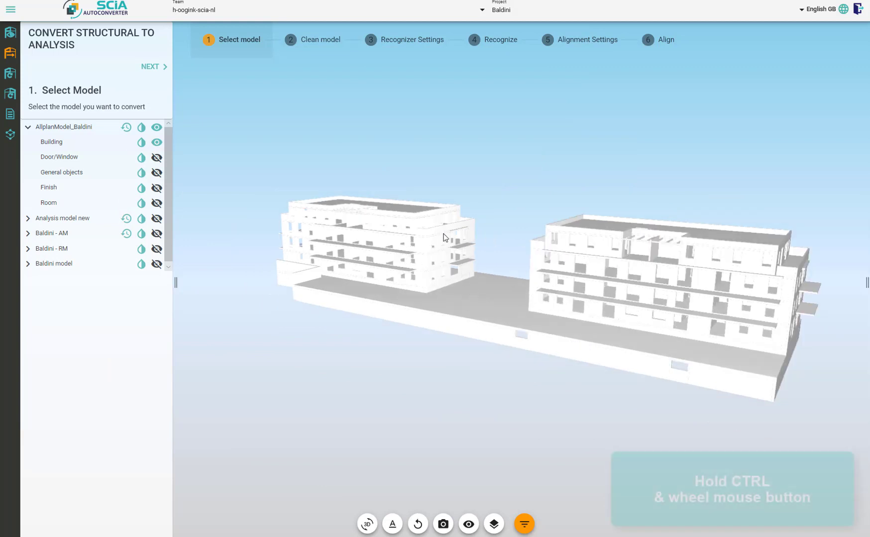
pyautogui.keyDown('ctrl'); pyautogui.scroll(2, 630, 246); pyautogui.keyUp('ctrl')
pyautogui.keyDown('ctrl'); pyautogui.scroll(2, 625, 245); pyautogui.keyUp('ctrl')
pyautogui.keyDown('ctrl'); pyautogui.scroll(2, 626, 244); pyautogui.keyUp('ctrl')
pyautogui.keyDown('ctrl'); pyautogui.scroll(2, 626, 244); pyautogui.keyUp('ctrl')
pyautogui.keyDown('ctrl'); pyautogui.scroll(2, 626, 242); pyautogui.keyUp('ctrl')
pyautogui.keyDown('ctrl'); pyautogui.scroll(2, 626, 241); pyautogui.keyUp('ctrl')
pyautogui.keyDown('ctrl'); pyautogui.scroll(2, 626, 242); pyautogui.keyUp('ctrl')
pyautogui.keyDown('ctrl'); pyautogui.scroll(2, 626, 242); pyautogui.keyUp('ctrl')
pyautogui.keyDown('ctrl'); pyautogui.scroll(2, 626, 240); pyautogui.keyUp('ctrl')
pyautogui.keyDown('ctrl'); pyautogui.scroll(-3, 626, 241); pyautogui.keyUp('ctrl')
pyautogui.keyDown('ctrl'); pyautogui.scroll(-2, 625, 241); pyautogui.keyUp('ctrl')
pyautogui.keyDown('ctrl'); pyautogui.scroll(-2, 626, 241); pyautogui.keyUp('ctrl')
pyautogui.keyDown('ctrl'); pyautogui.scroll(-3, 626, 241); pyautogui.keyUp('ctrl')
pyautogui.keyDown('ctrl'); pyautogui.scroll(-2, 624, 243); pyautogui.keyUp('ctrl')
pyautogui.keyDown('ctrl'); pyautogui.scroll(-2, 622, 245); pyautogui.keyUp('ctrl')
pyautogui.keyDown('ctrl'); pyautogui.scroll(-1, 619, 246); pyautogui.keyUp('ctrl')
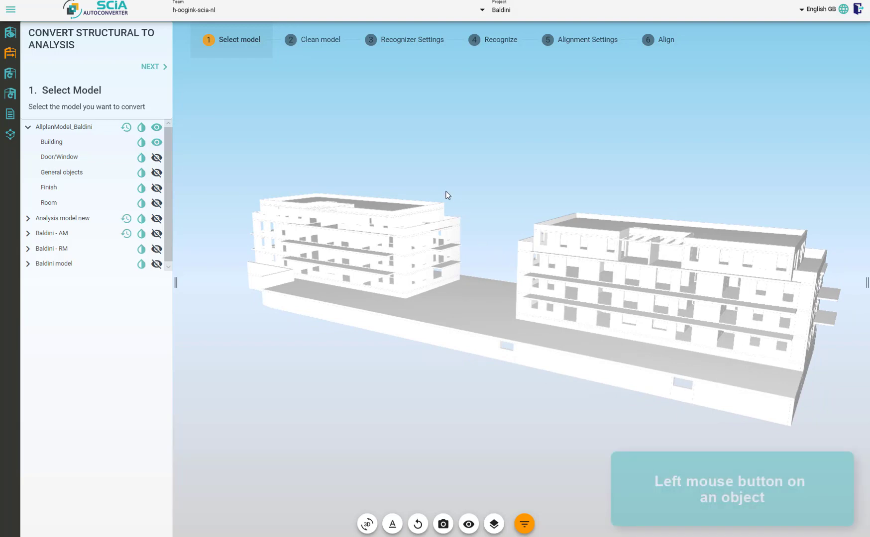
# Step: Select the left top slab, right top slab and a left-building wall one at a time
pyautogui.click(380, 208)
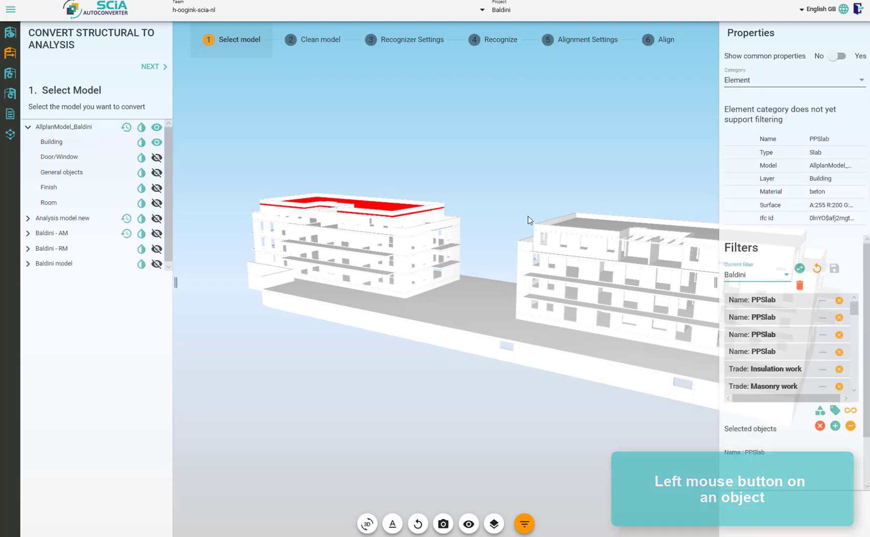
pyautogui.click(590, 224)
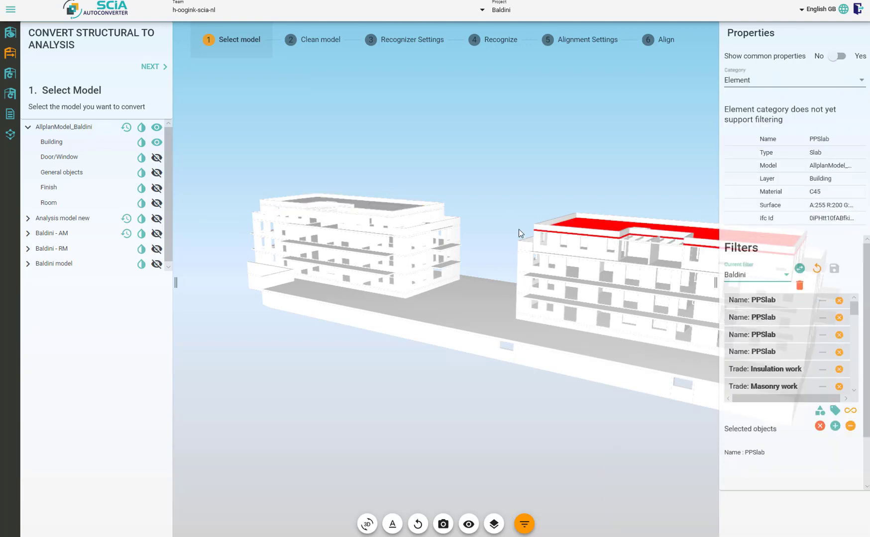
pyautogui.click(416, 225)
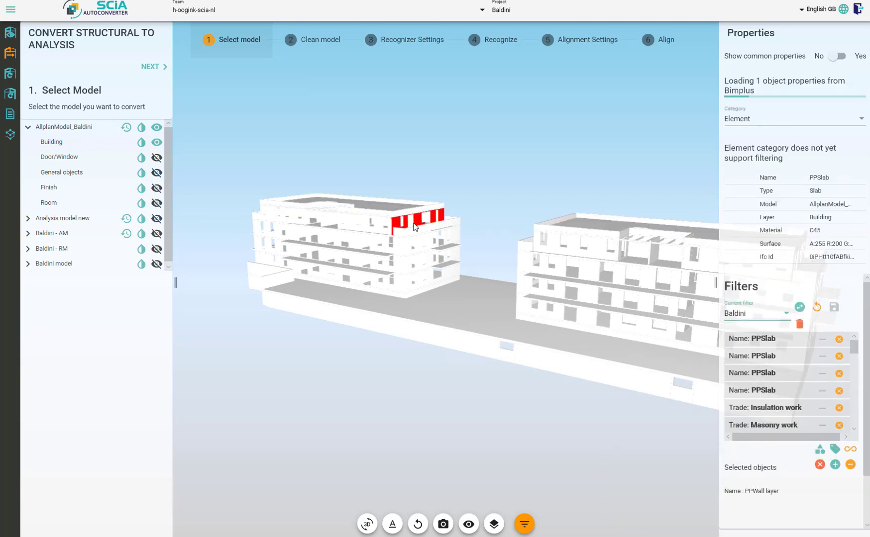
pyautogui.click(392, 210)
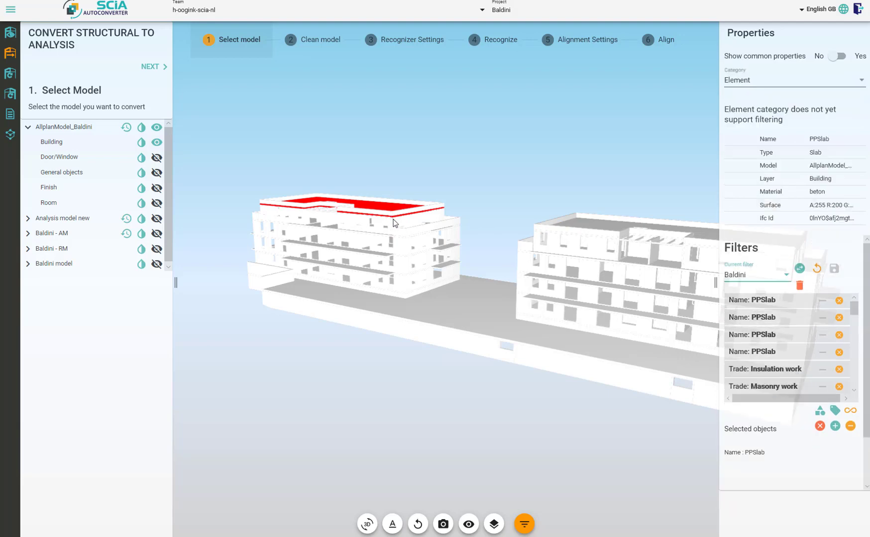
# Step: Add the right building's top slab and three walls to the left top slab selection
pyautogui.keyDown('ctrl'); pyautogui.click(591, 224); pyautogui.keyUp('ctrl')
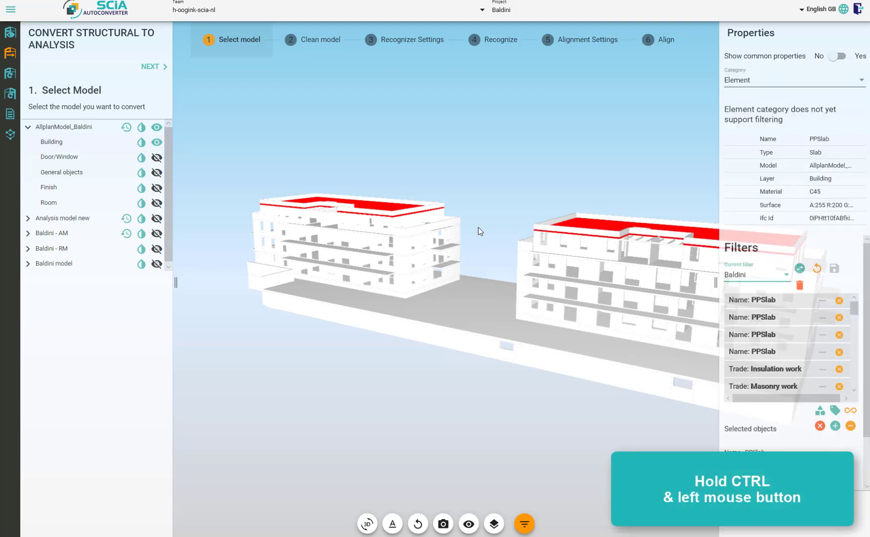
pyautogui.keyDown('ctrl'); pyautogui.click(442, 235); pyautogui.keyUp('ctrl')
pyautogui.keyDown('ctrl'); pyautogui.click(561, 247); pyautogui.keyUp('ctrl')
pyautogui.keyDown('ctrl'); pyautogui.click(424, 246); pyautogui.keyUp('ctrl')
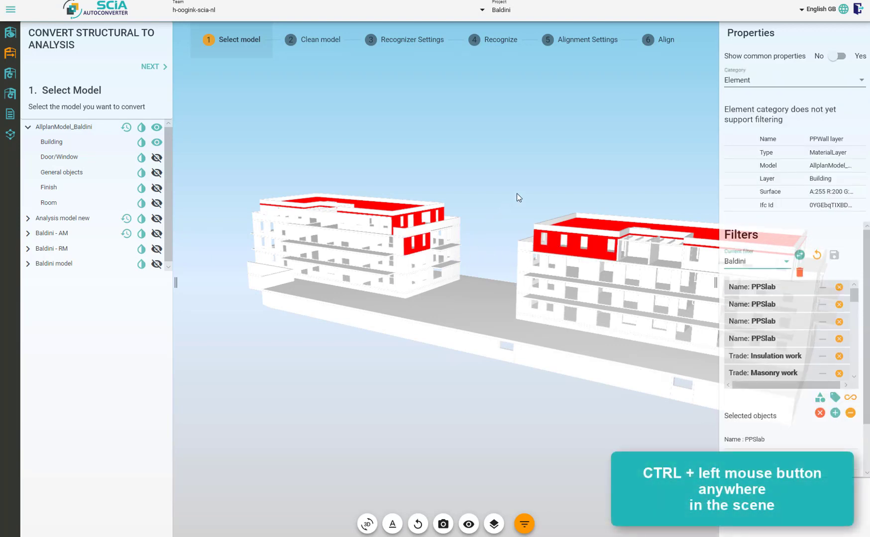
# Step: Clear the selection, window-select the left building's end walls, then deselect everything
pyautogui.click(516, 197)
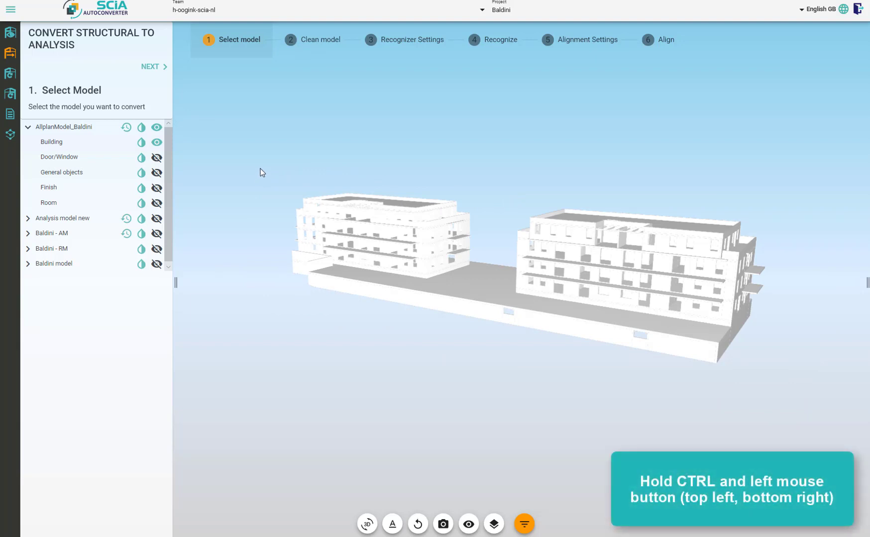
pyautogui.moveTo(266, 174)
pyautogui.keyDown('ctrl'); pyautogui.mouseDown()
pyautogui.moveTo(411, 312)
pyautogui.moveTo(384, 313)
pyautogui.mouseUp(); pyautogui.keyUp('ctrl')
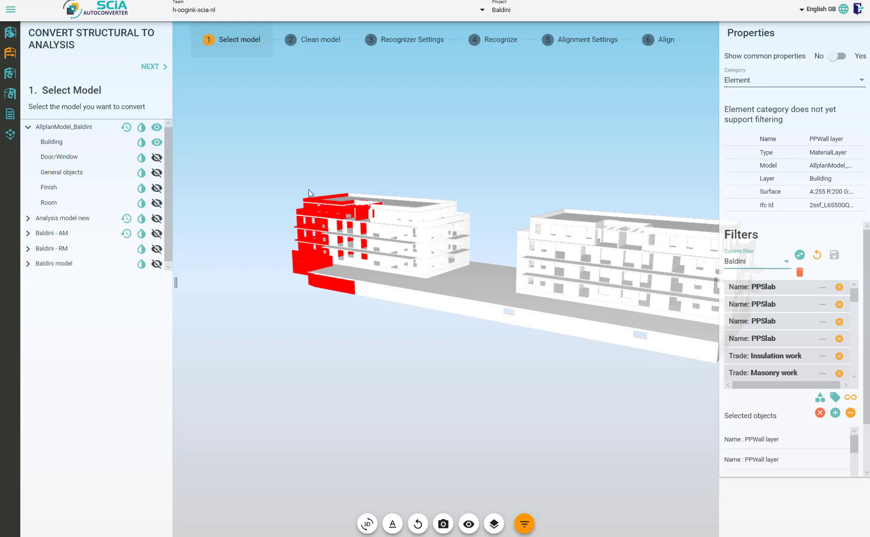
pyautogui.click(363, 173)
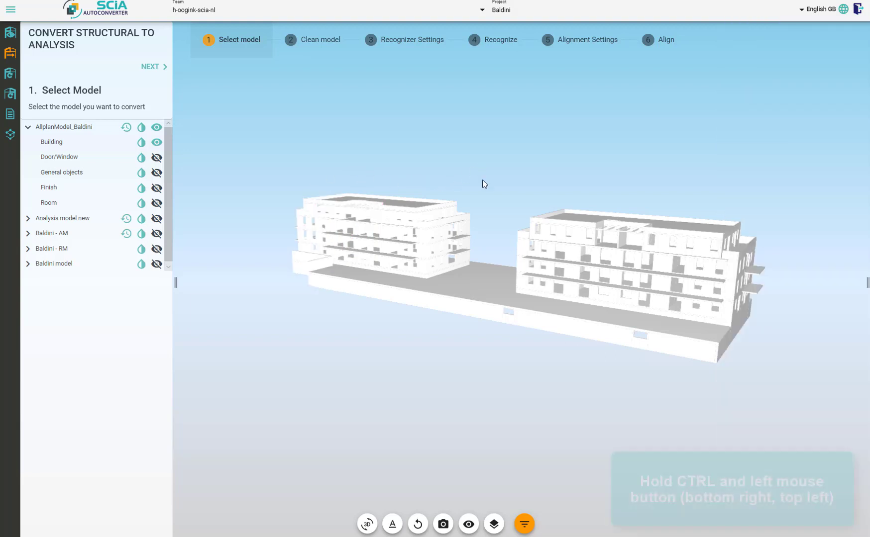
pyautogui.keyDown('ctrl'); pyautogui.moveTo(456, 334); pyautogui.dragTo(267, 148); pyautogui.keyUp('ctrl')
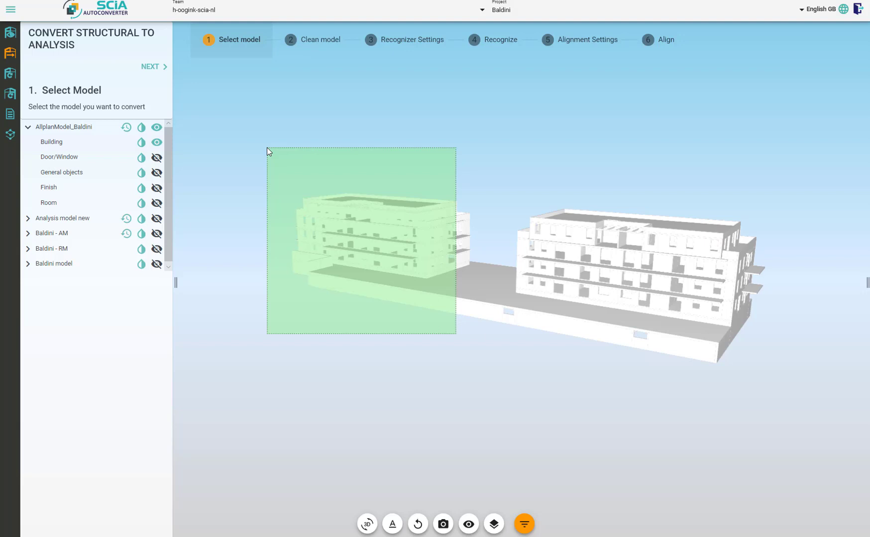
pyautogui.keyDown('ctrl'); pyautogui.moveTo(266, 147); pyautogui.dragTo(266, 148); pyautogui.keyUp('ctrl')
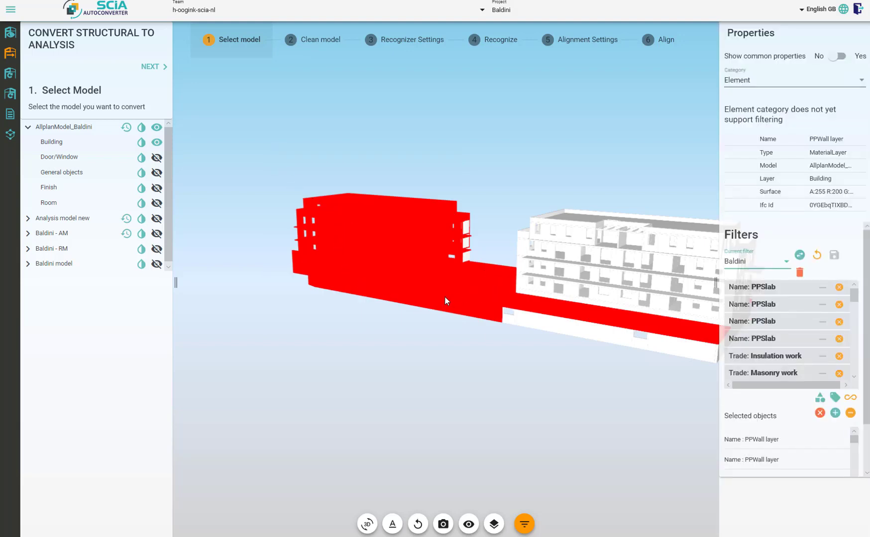
pyautogui.click(415, 161)
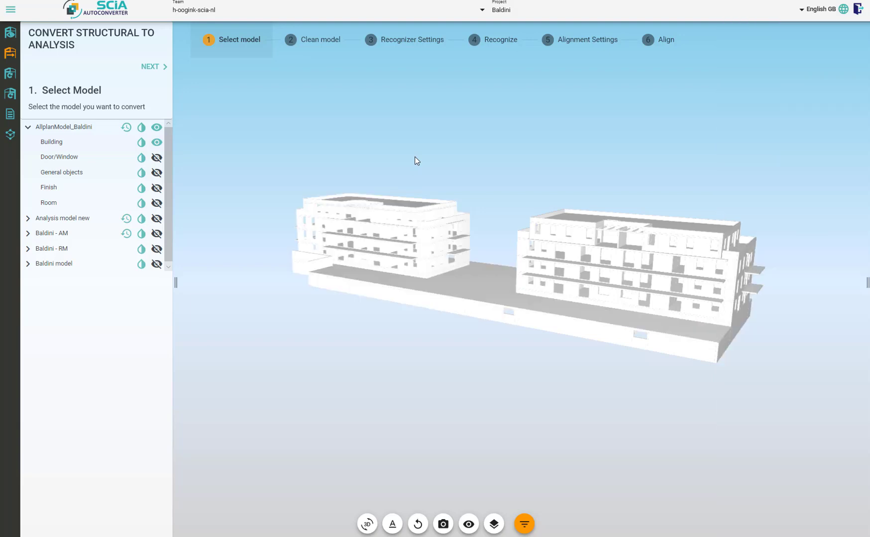